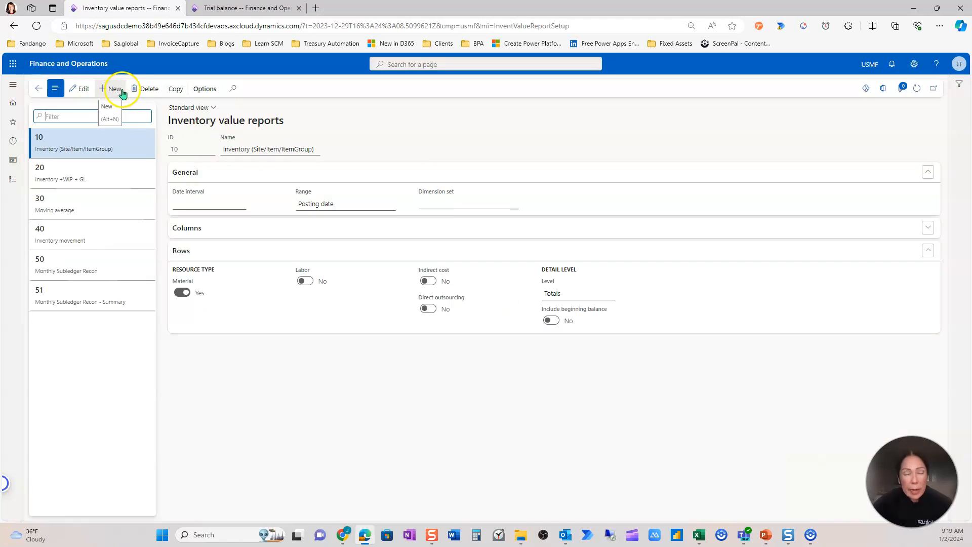
pyautogui.click(106, 266)
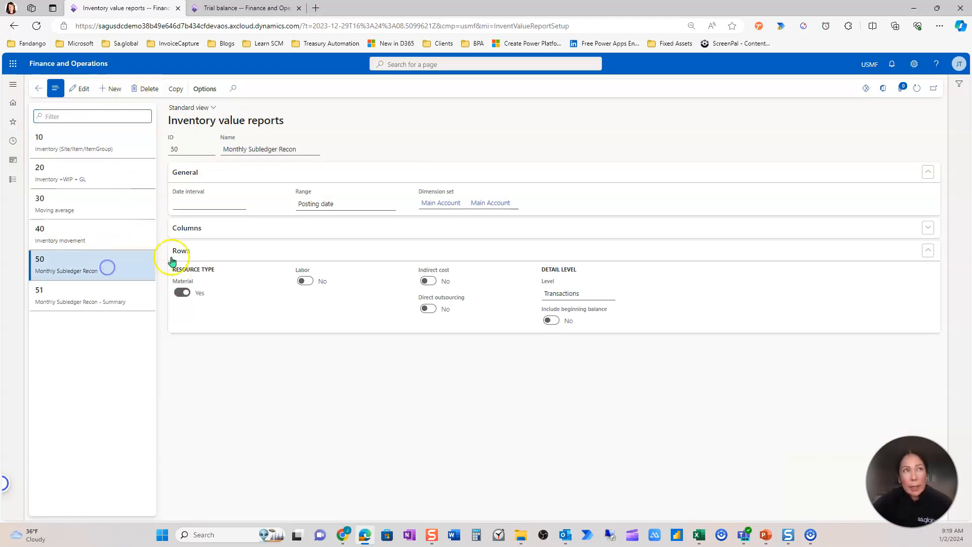
pyautogui.click(114, 92)
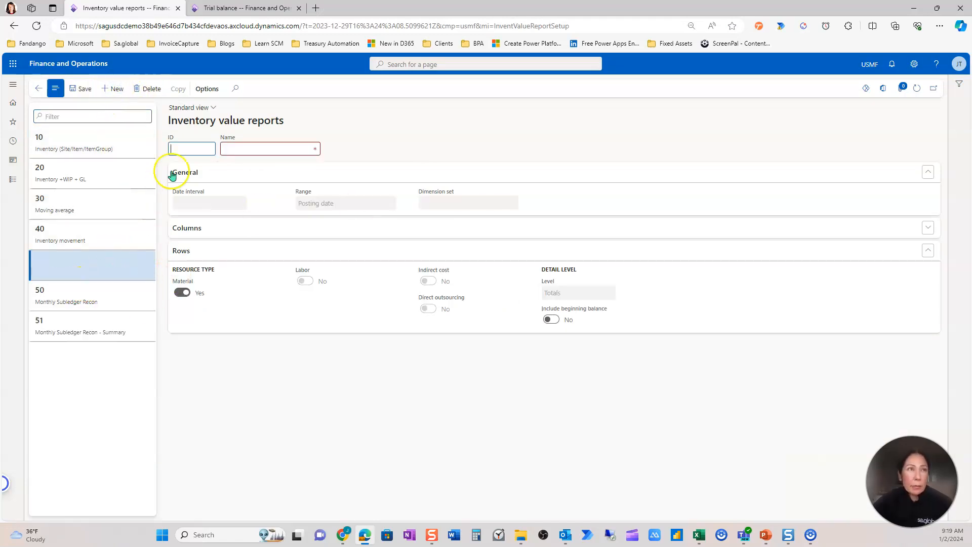
pyautogui.write('60')
pyautogui.press('Tab')
pyautogui.write('Monthly S')
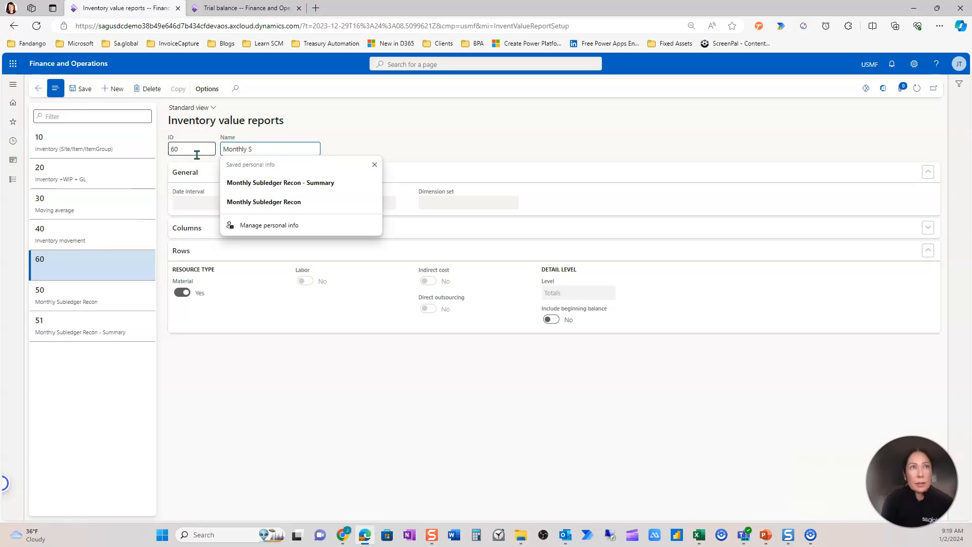
pyautogui.write('ubleddge')
pyautogui.press('BackSpace')
pyautogui.write('dge')
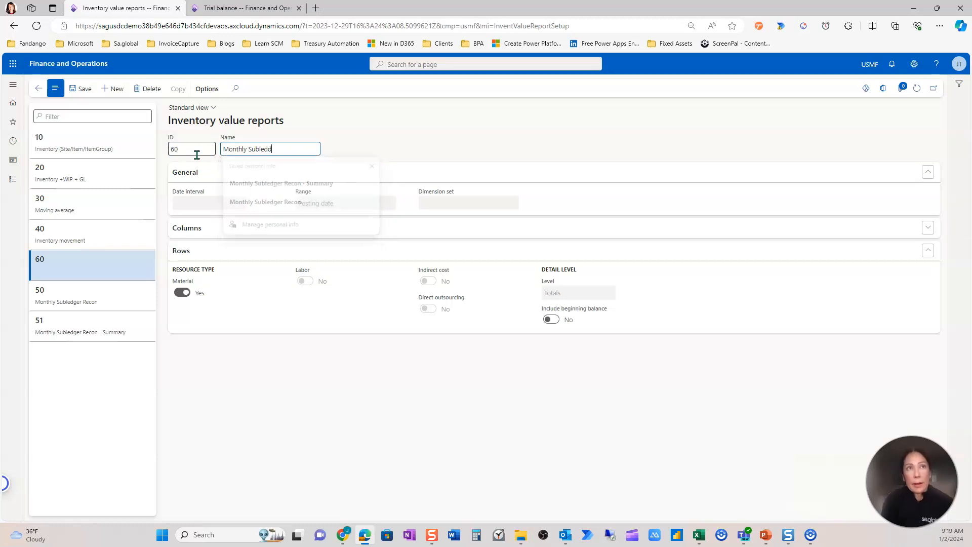
pyautogui.tripleClick(111, 272)
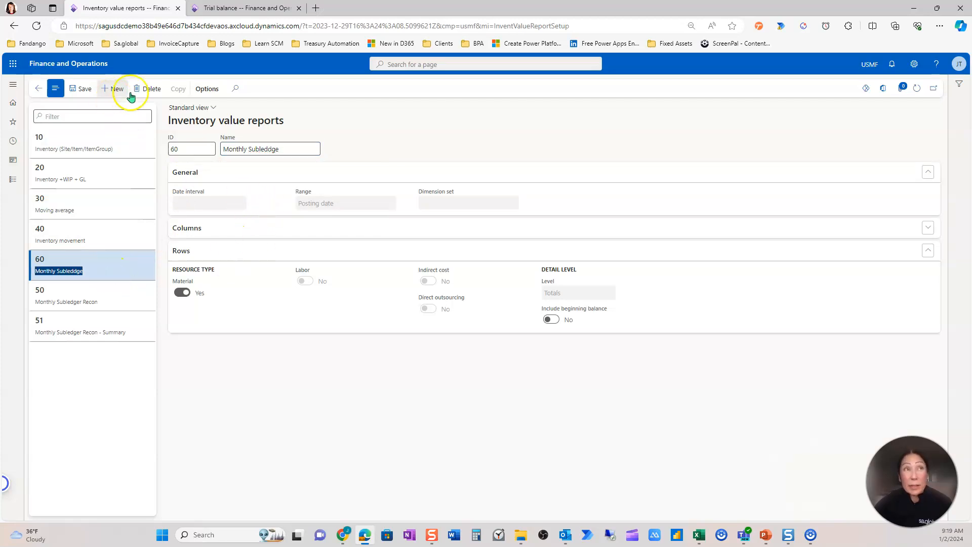
pyautogui.click(147, 90)
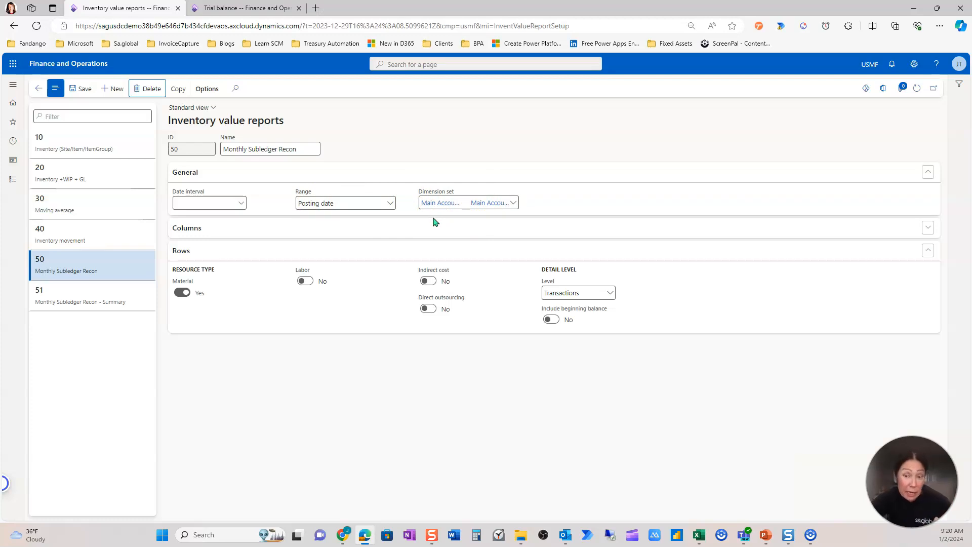
# - Review the dimension sets available for the Monthly Subledger Recon report
pyautogui.click(513, 202)
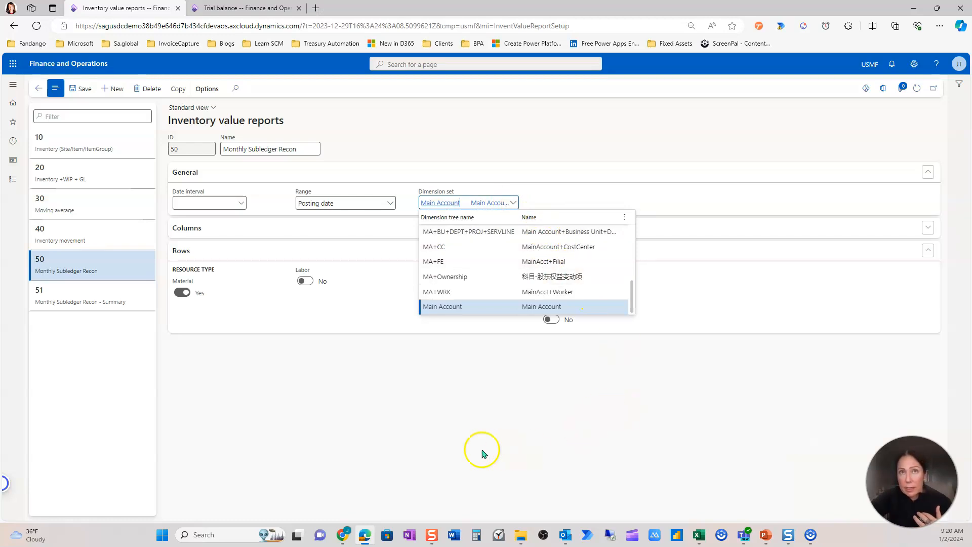
pyautogui.click(458, 452)
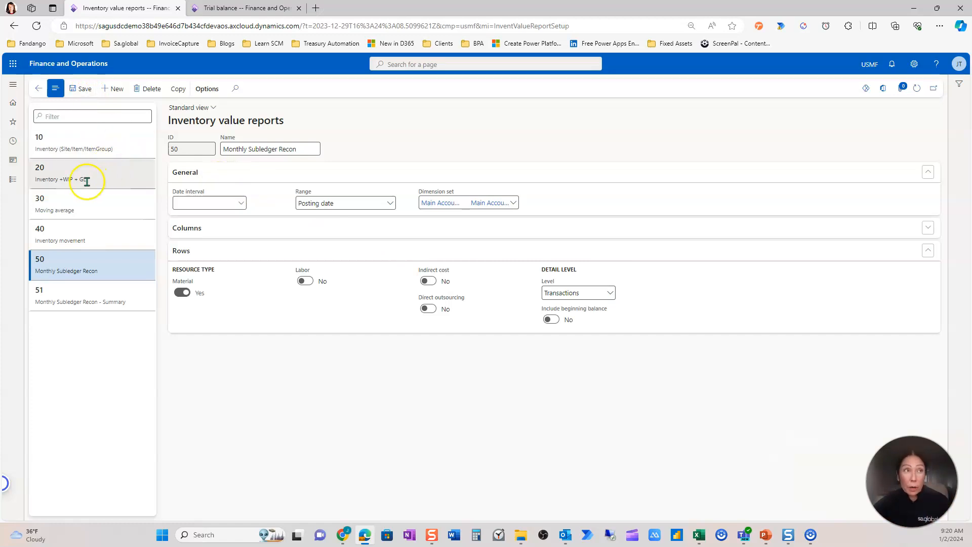
# - Open the inventory value report storage in Cost management and review the parameters for a new report run without running it
pyautogui.click(11, 180)
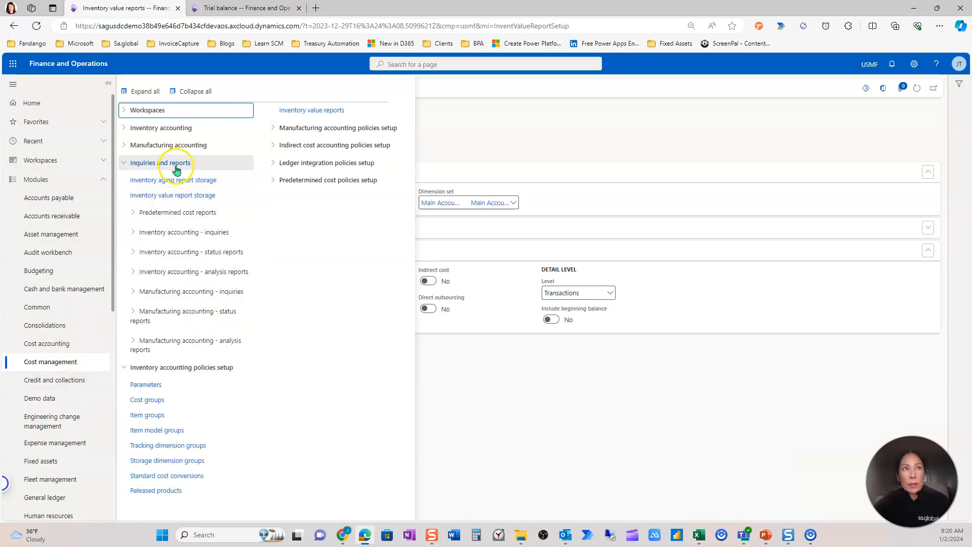
pyautogui.click(174, 200)
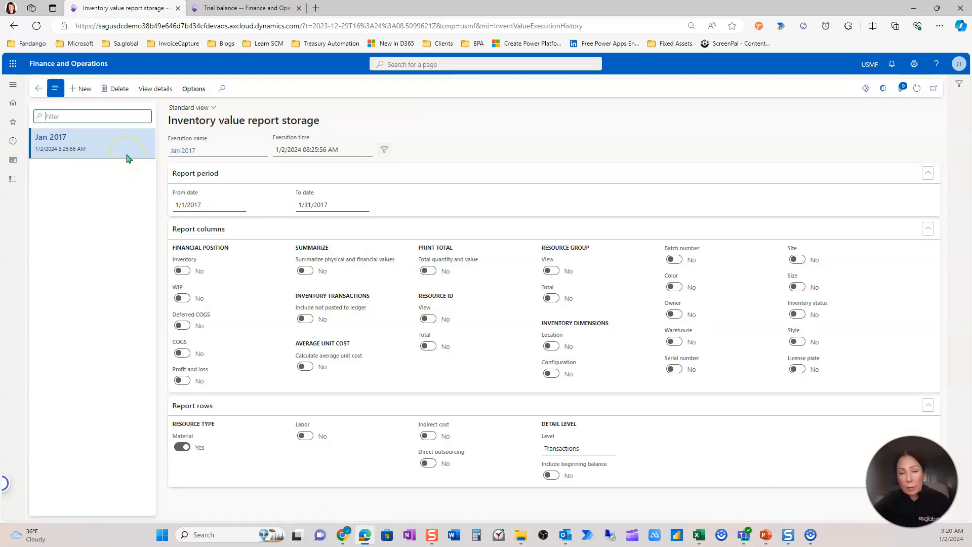
pyautogui.click(82, 89)
pyautogui.moveTo(723, 154); pyautogui.dragTo(658, 151)
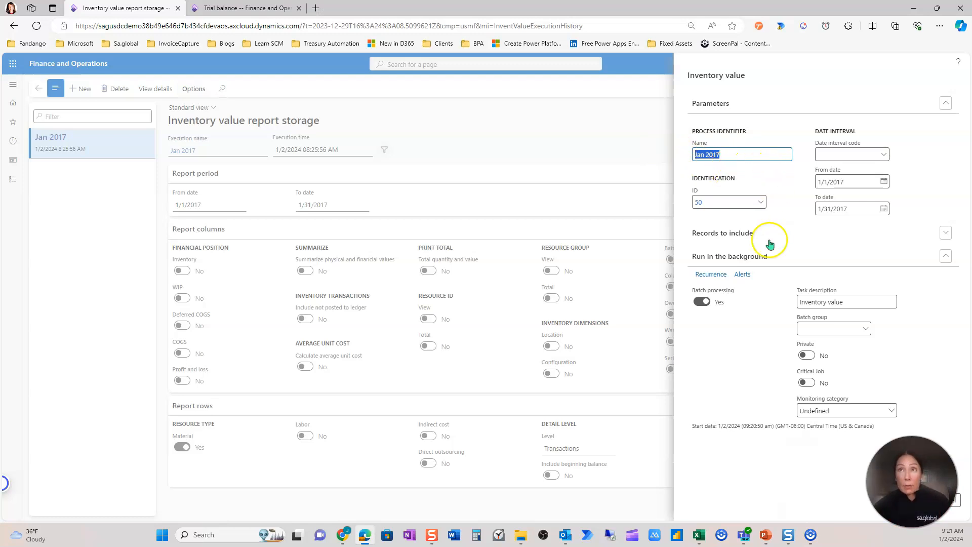
pyautogui.click(960, 501)
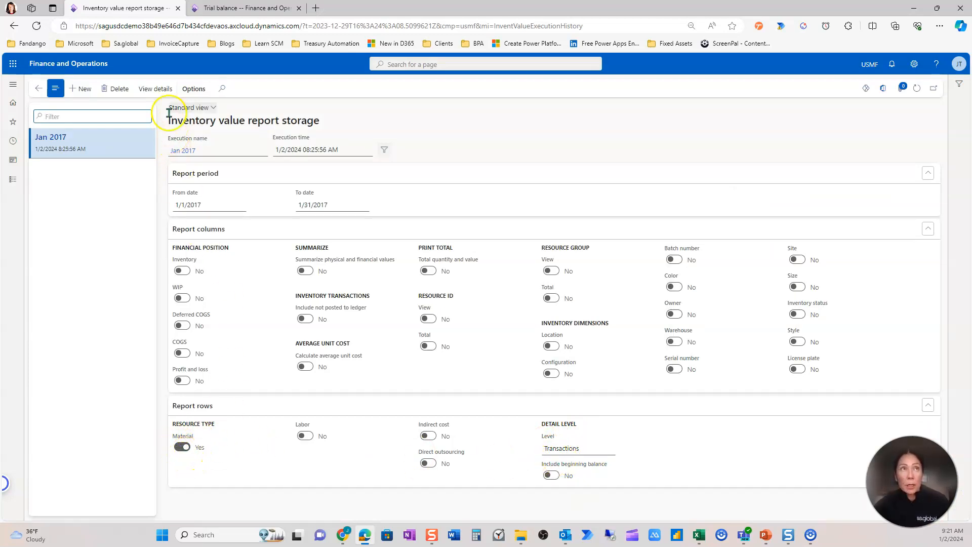
# - Open the details of the Jan 2017 stored report and display them in the Standard view
pyautogui.click(155, 89)
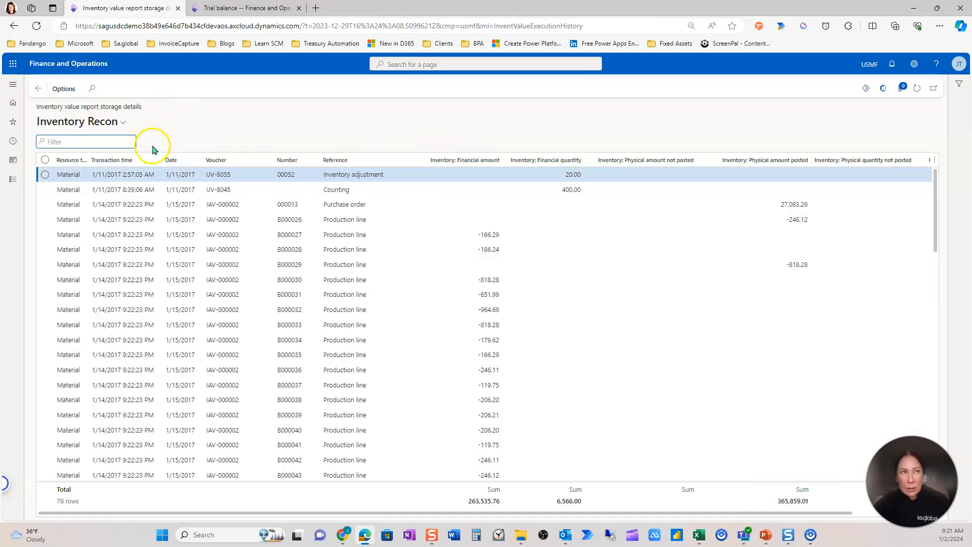
pyautogui.click(120, 123)
pyautogui.click(116, 154)
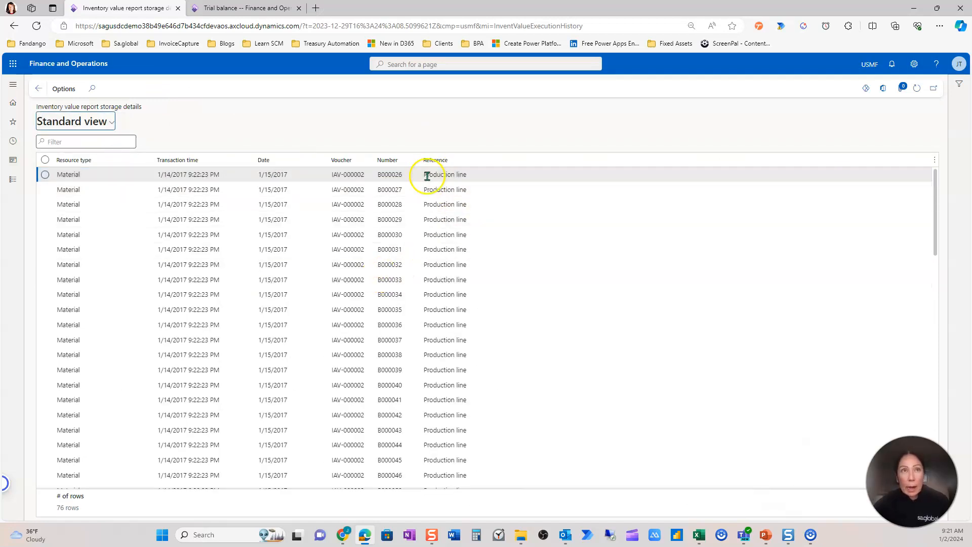
# - Check the options of the Reference column, and switch the report details to the Inventory Recon view
pyautogui.rightClick(464, 161)
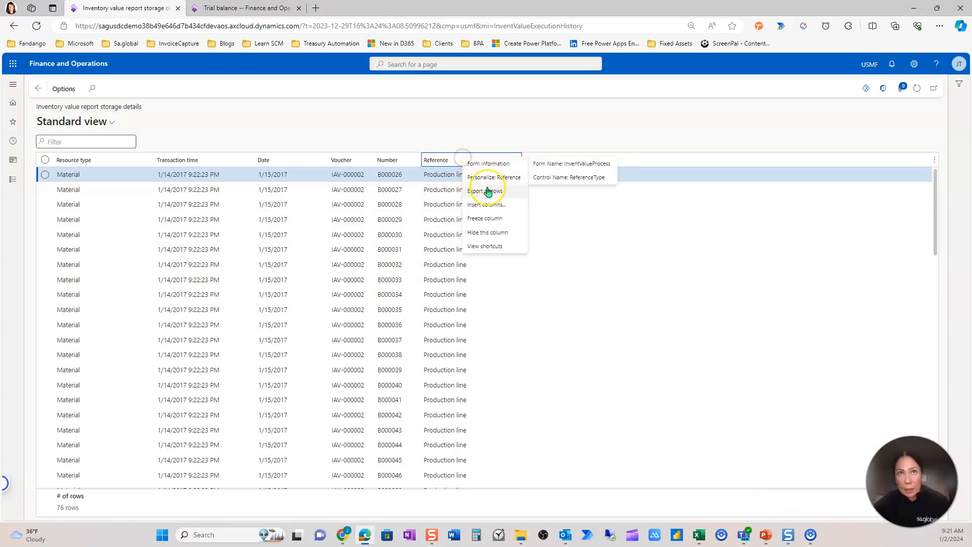
pyautogui.click(107, 124)
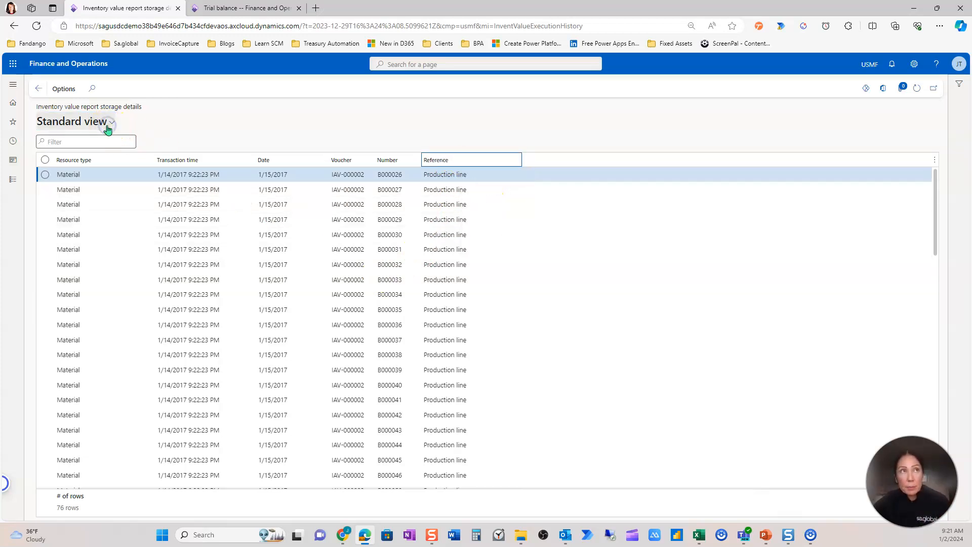
pyautogui.click(107, 125)
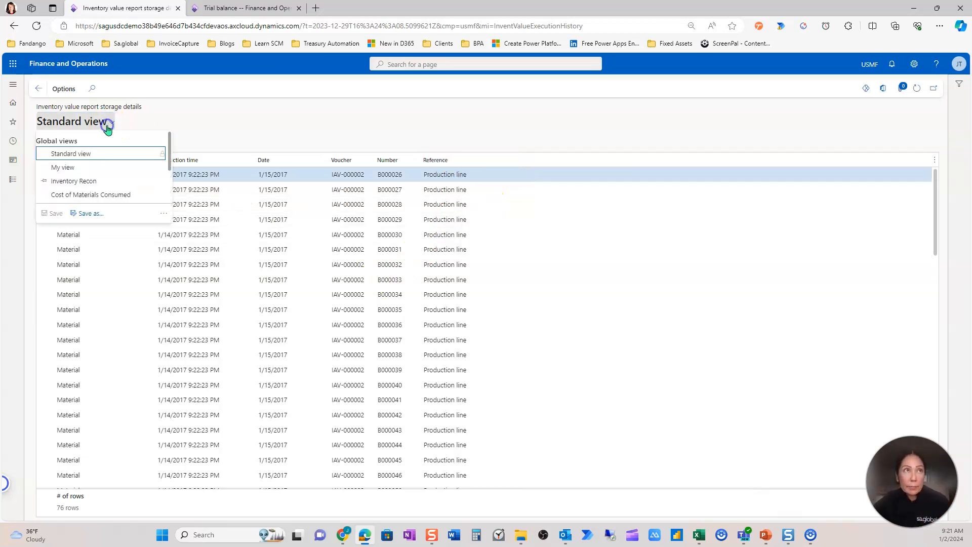
pyautogui.click(108, 181)
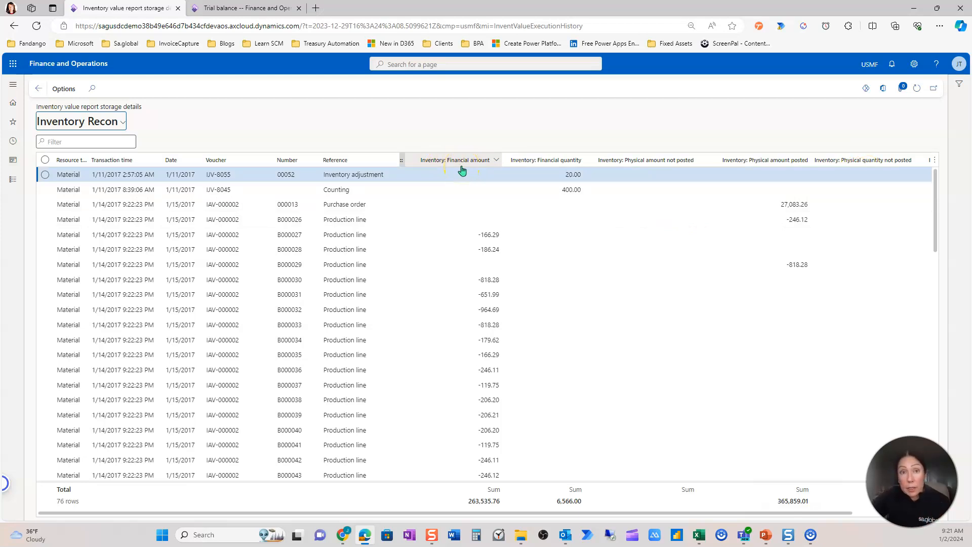
# - Compare the total inventory financial amount with the trial balance for the inventory accounts, and return to the report details
pyautogui.click(482, 508)
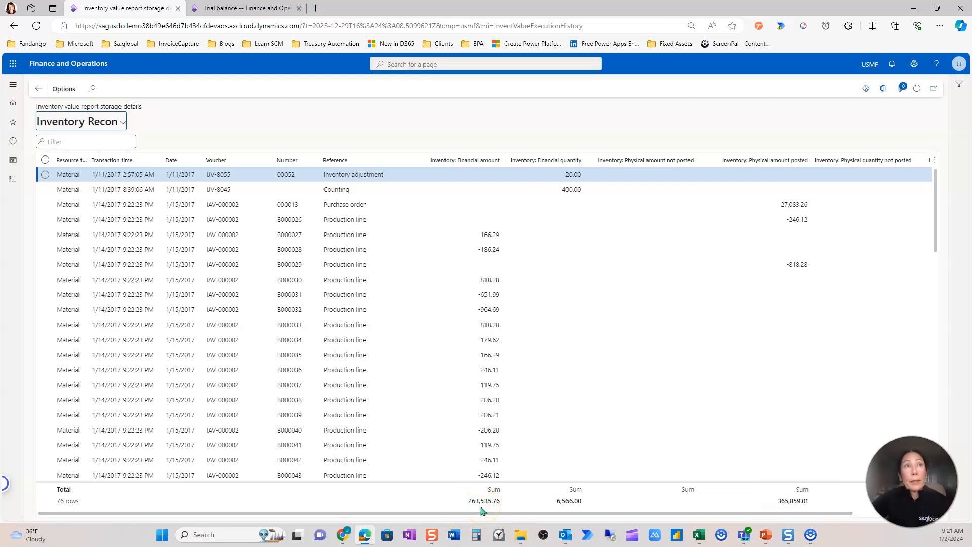
pyautogui.click(245, 8)
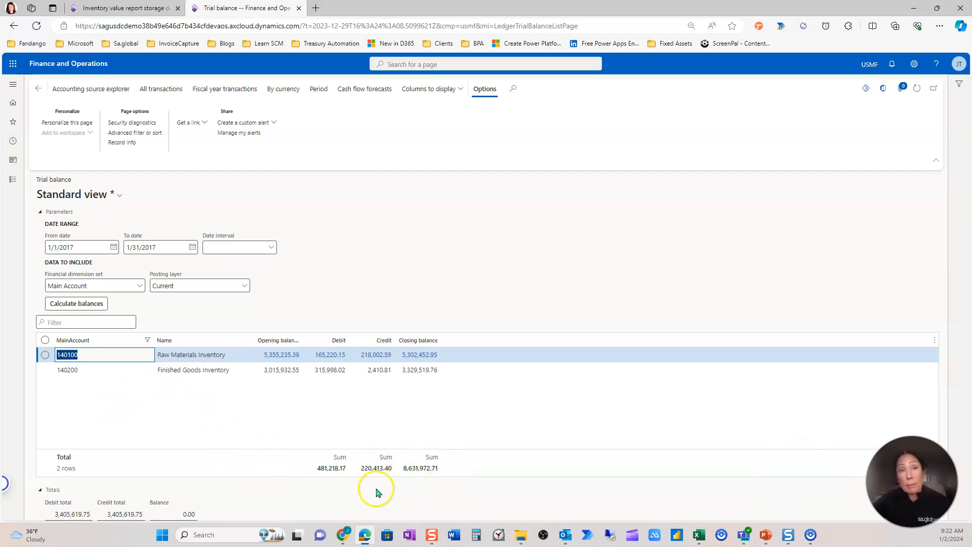
pyautogui.click(124, 7)
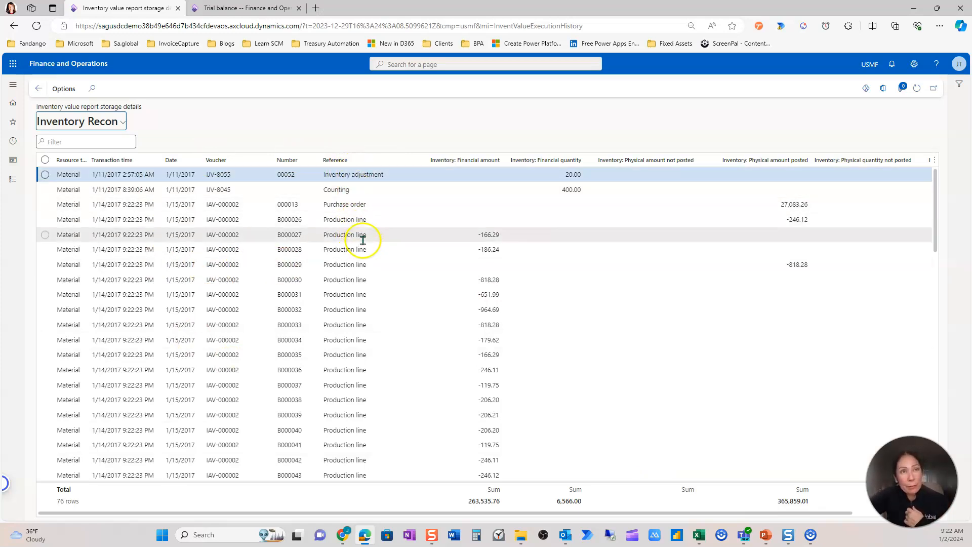
# - Switch to the PowerPoint deck and consult slide 5, Inventory Attribute > Posting Type
pyautogui.click(765, 535)
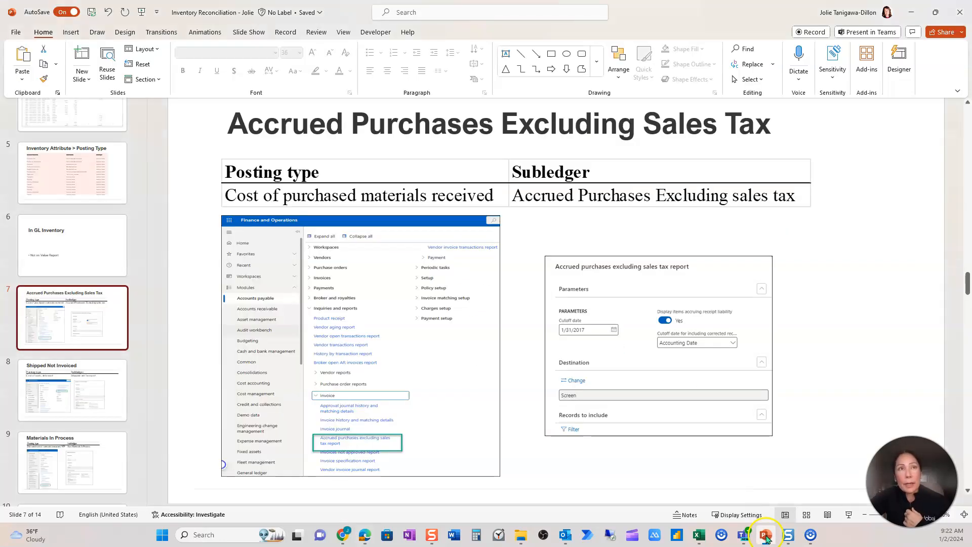
pyautogui.click(72, 188)
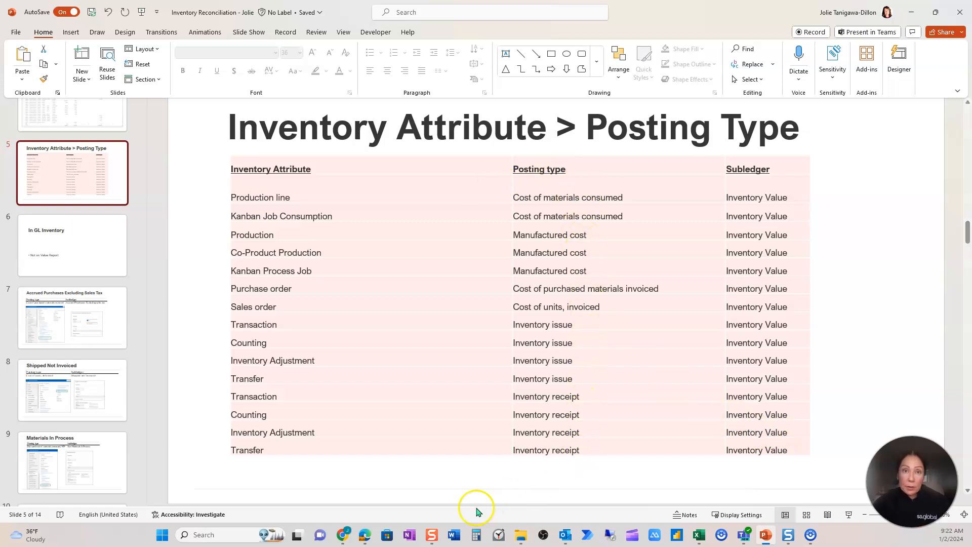
# - Return to Finance and Operations in the browser and open the Voucher transactions inquiry of the General ledger from the trial balance page
pyautogui.click(365, 534)
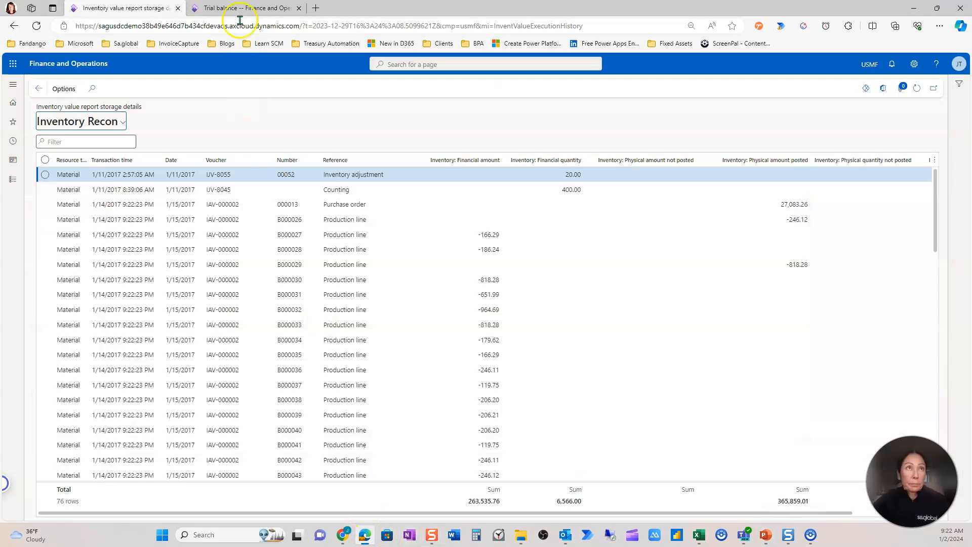
pyautogui.click(240, 8)
pyautogui.click(14, 180)
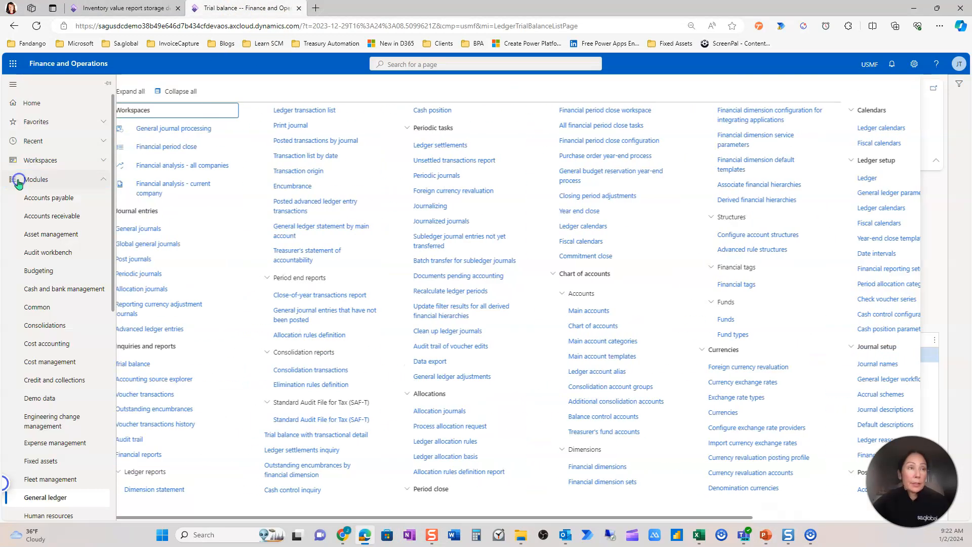
pyautogui.click(181, 394)
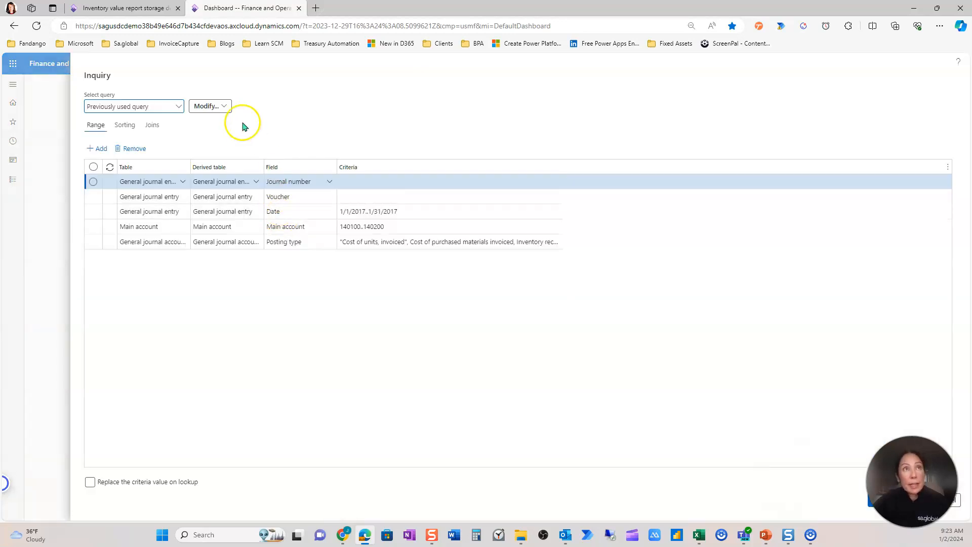
# - Check the inquiry's query saving options and widen the Criteria column to show more of the posting type criteria
pyautogui.click(226, 109)
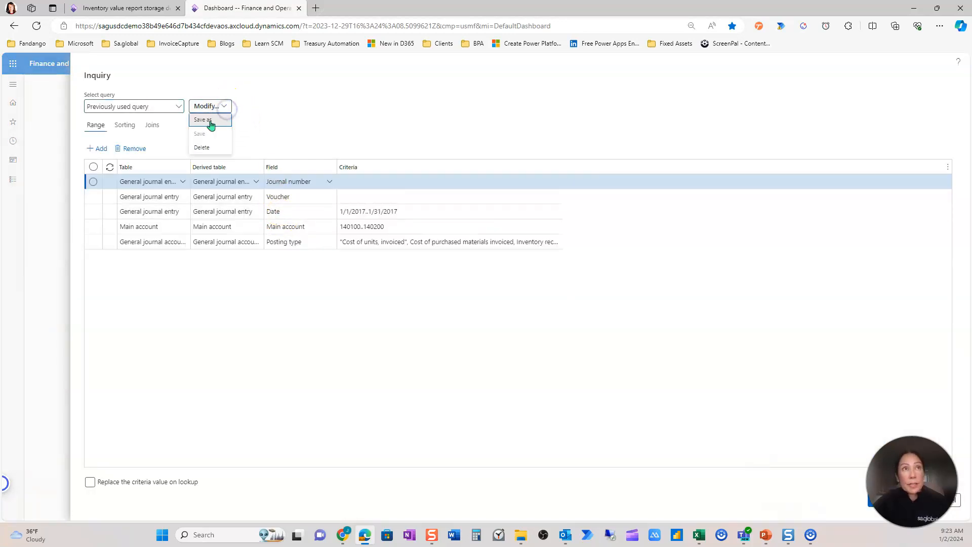
pyautogui.click(466, 300)
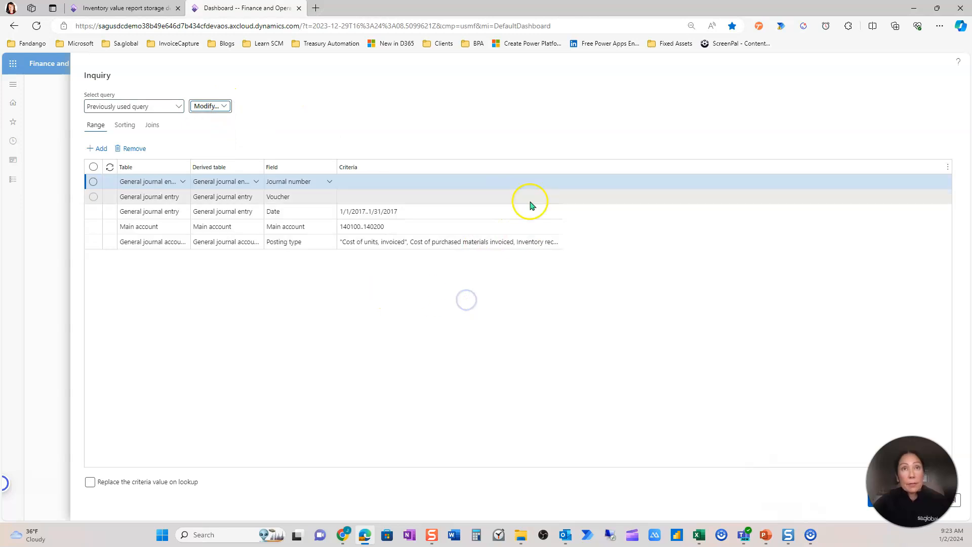
pyautogui.moveTo(560, 163); pyautogui.dragTo(742, 181)
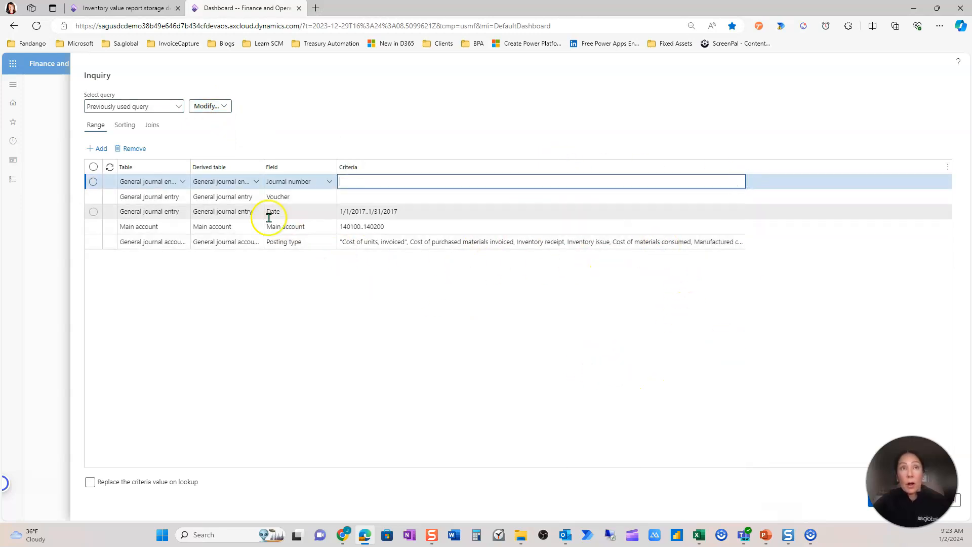
# - Load the saved Inventory Value Report query and run the voucher transactions inquiry
pyautogui.click(179, 106)
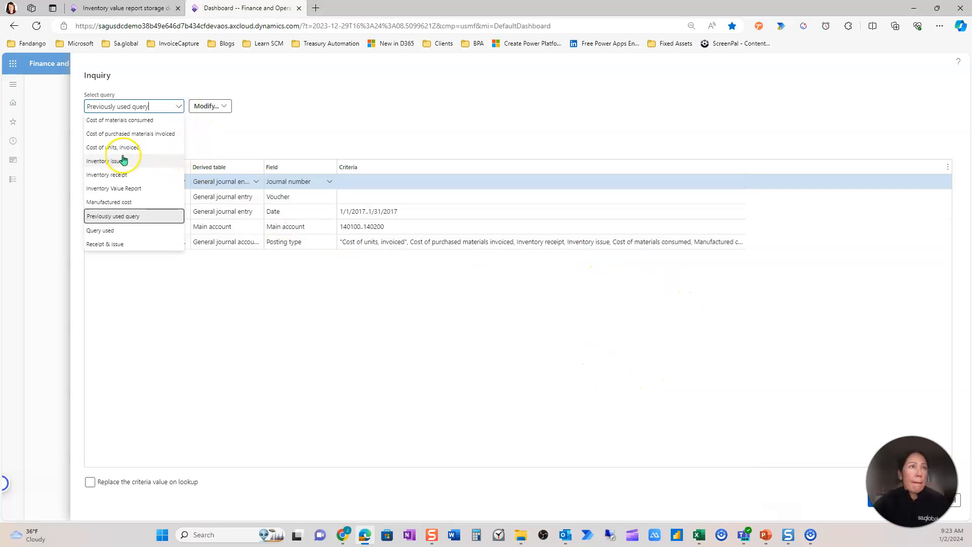
pyautogui.click(125, 189)
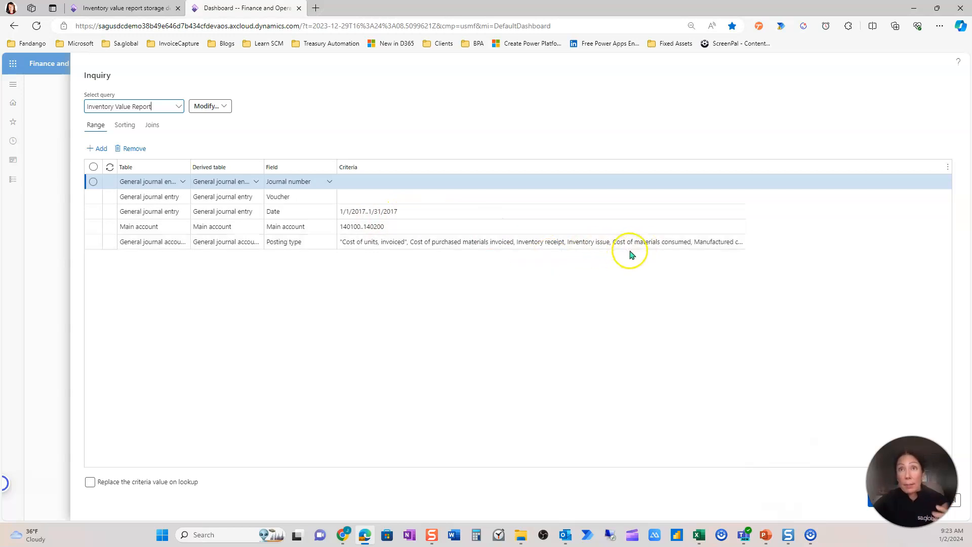
pyautogui.click(871, 500)
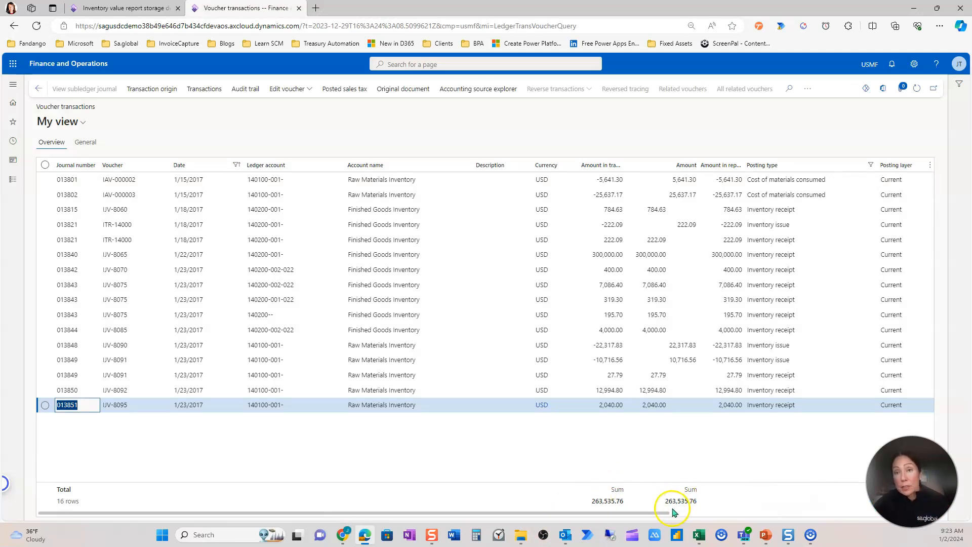
# - Compare the vouchers in the inventory value report details with those in the voucher transactions
pyautogui.click(125, 8)
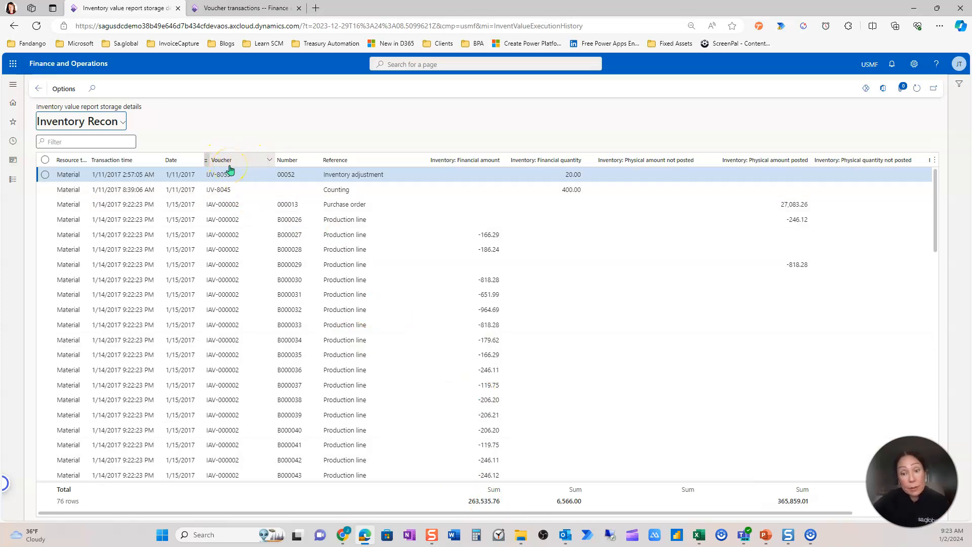
pyautogui.click(241, 8)
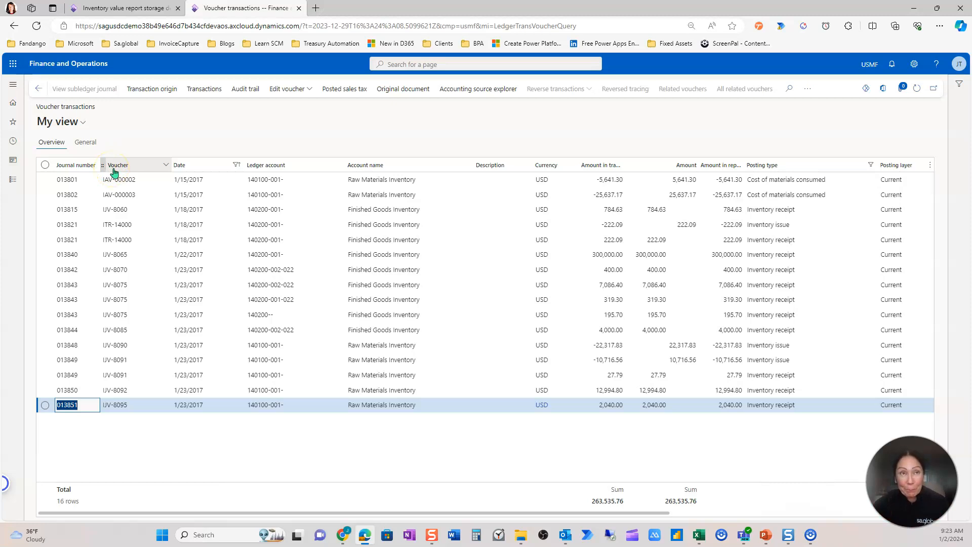
pyautogui.click(124, 8)
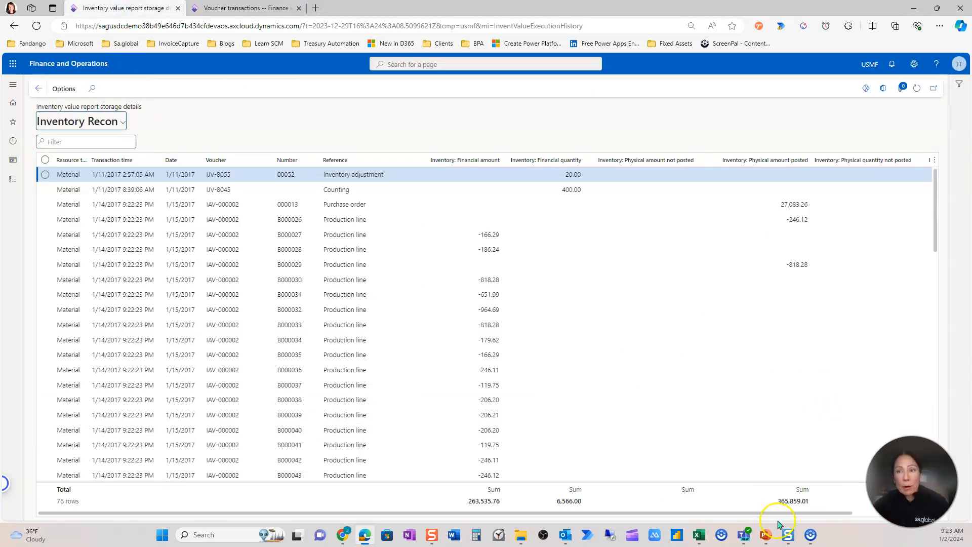
# - Switch to the PowerPoint deck and review the mapping of inventory attributes to posting types
pyautogui.click(765, 538)
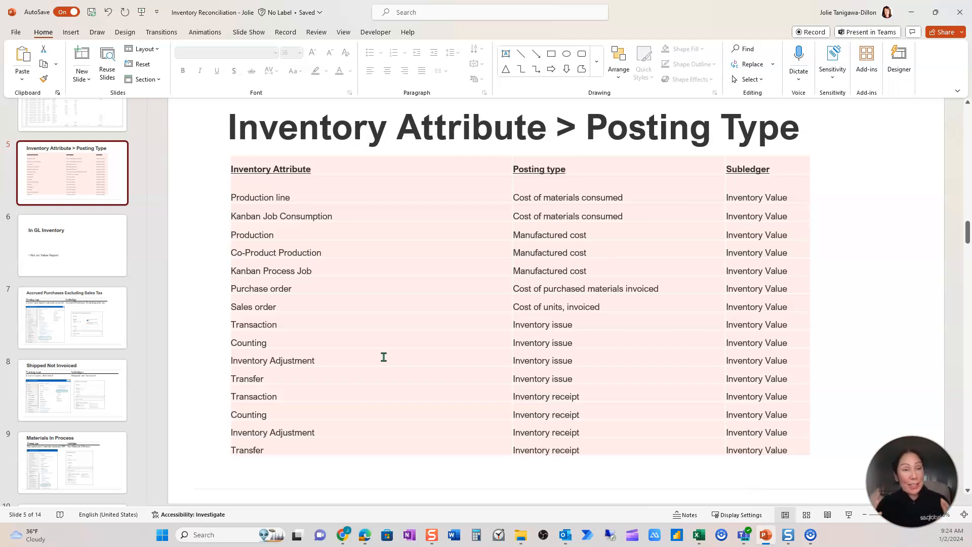
pyautogui.click(449, 275)
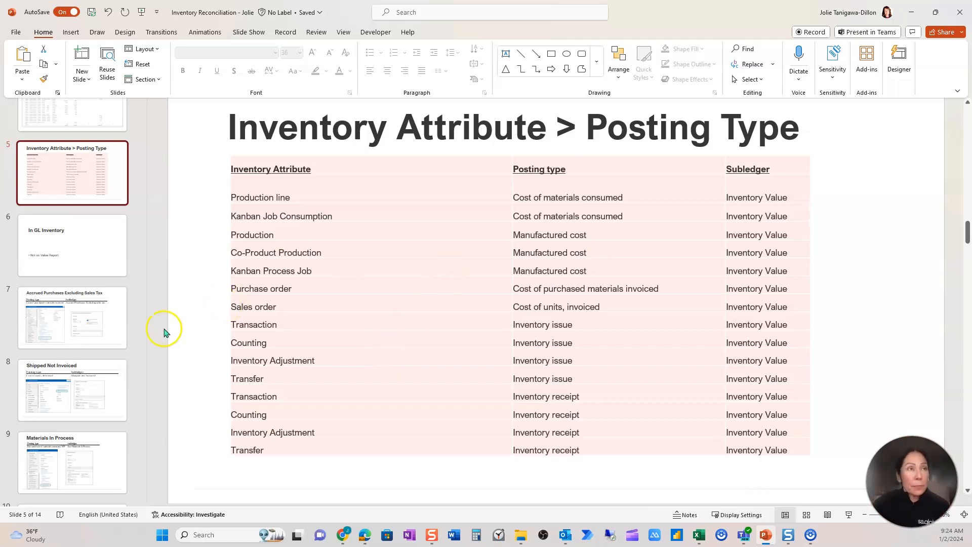